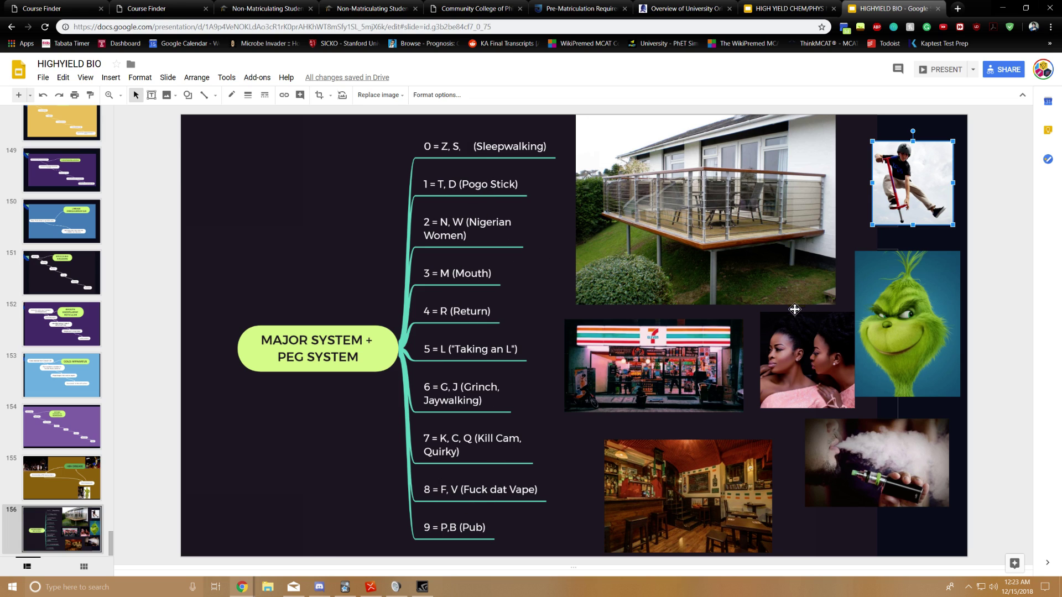
Overlap the pogo-stick photo onto the balcony-house photo, pairing the pictures for digits 0 and 1
{"action": "left_click", "coordinate": [753, 224]}
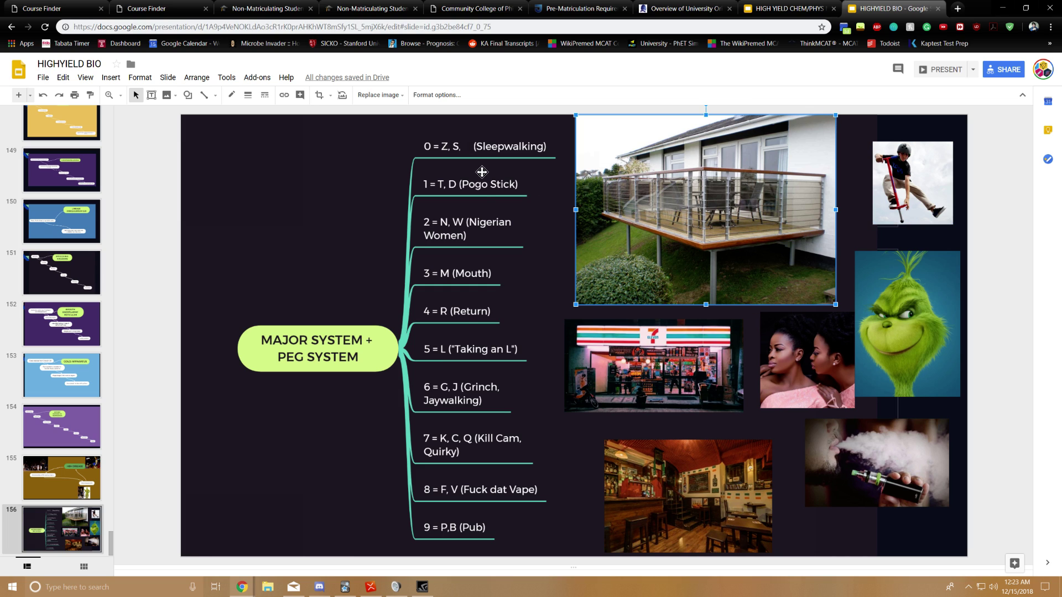
{"action": "left_click", "coordinate": [895, 198]}
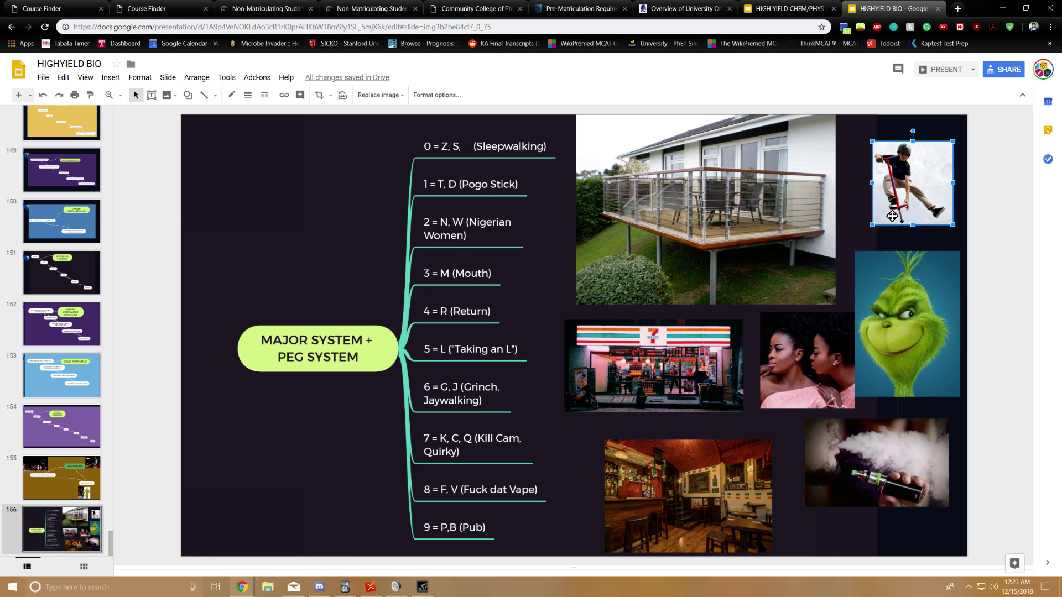
{"action": "left_click_drag", "start_coordinate": [804, 225], "coordinate": [822, 228]}
{"action": "left_click_drag", "start_coordinate": [923, 203], "coordinate": [918, 218]}
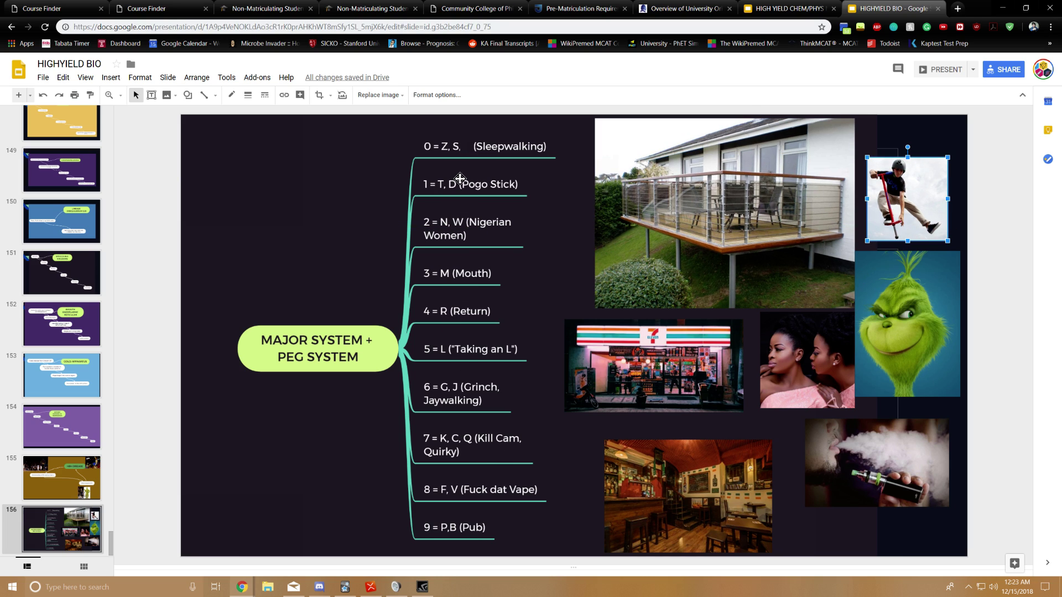
{"action": "left_click_drag", "start_coordinate": [819, 213], "coordinate": [802, 211]}
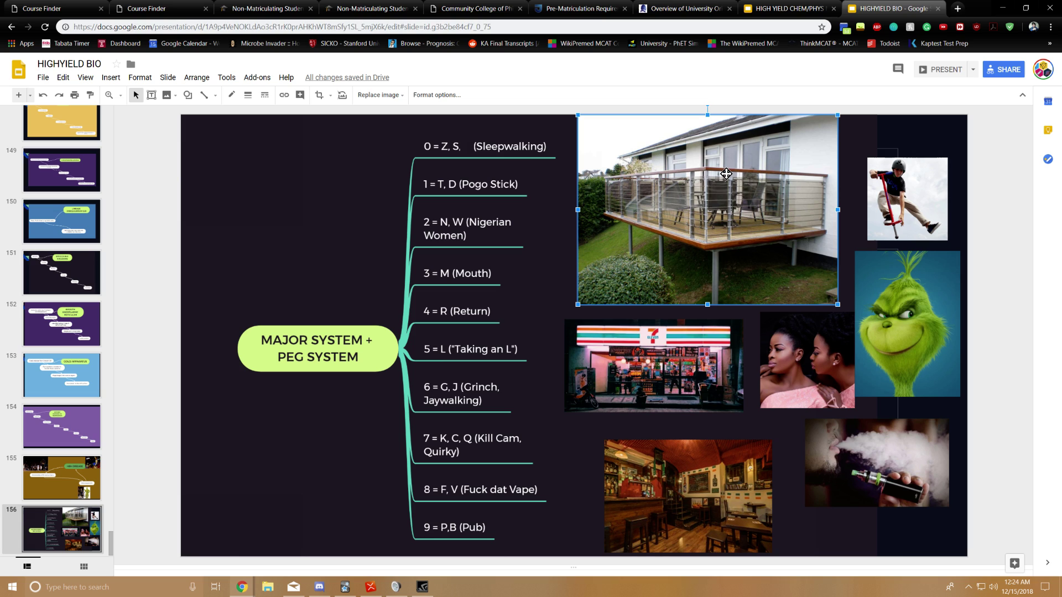
{"action": "left_click_drag", "start_coordinate": [916, 220], "coordinate": [712, 209]}
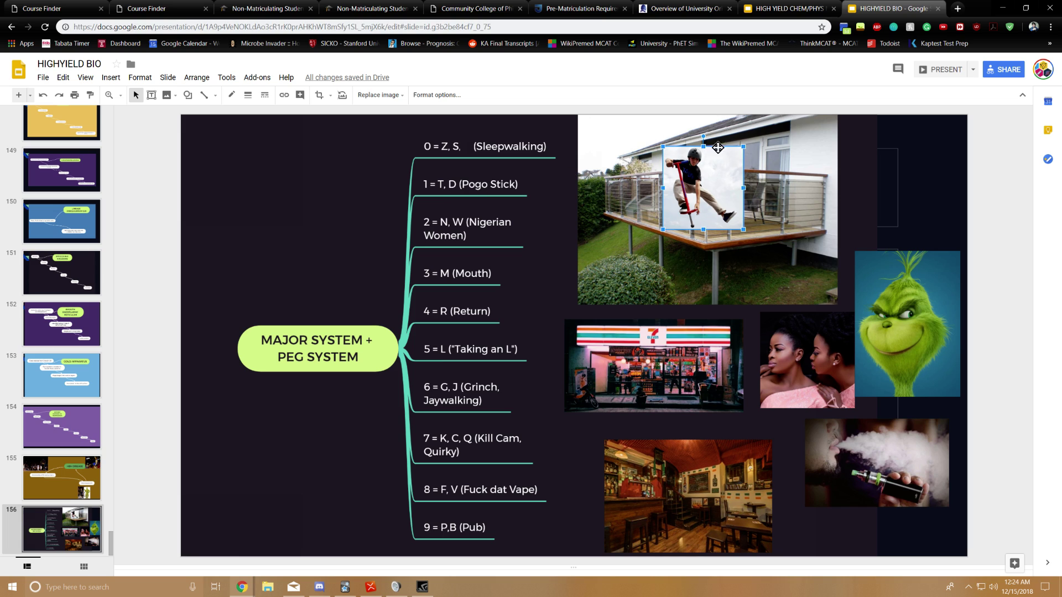
Reposition the digit-2 two-women photo beneath the balcony image, partly overlapping the Grinch photo
{"action": "mouse_move", "coordinate": [801, 381]}
{"action": "left_mouse_down"}
{"action": "mouse_move", "coordinate": [779, 362]}
{"action": "mouse_move", "coordinate": [776, 338]}
{"action": "left_mouse_up"}
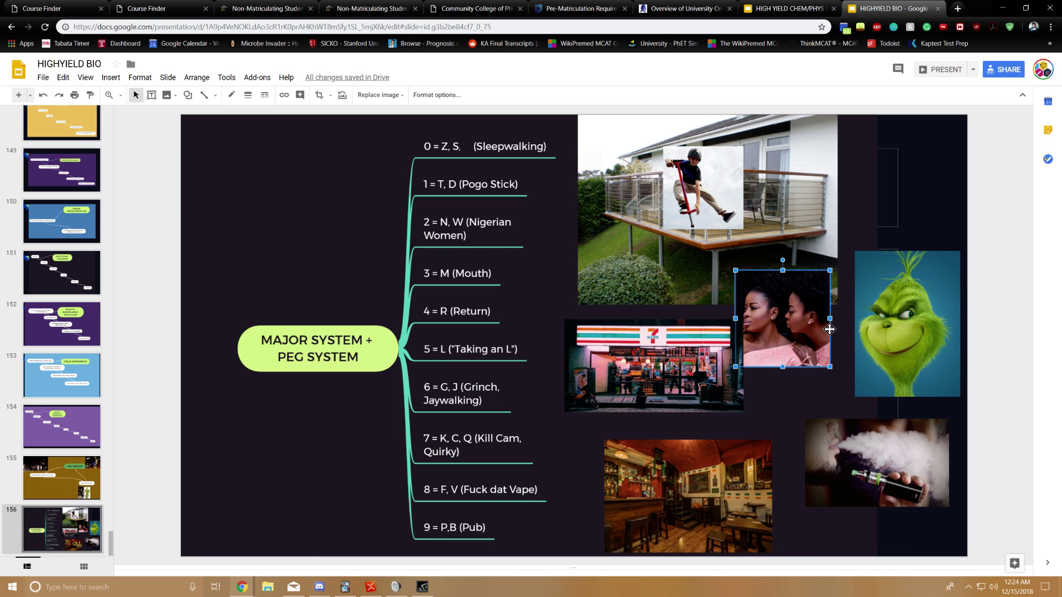
{"action": "left_click_drag", "start_coordinate": [803, 325], "coordinate": [841, 295]}
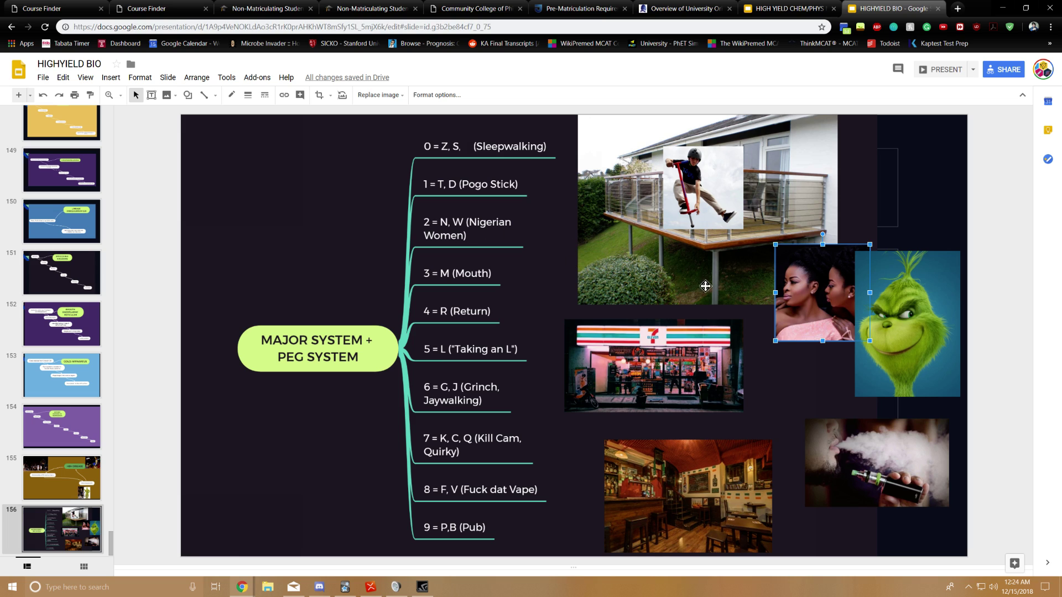
{"action": "mouse_move", "coordinate": [834, 306]}
{"action": "left_mouse_down"}
{"action": "mouse_move", "coordinate": [809, 300]}
{"action": "mouse_move", "coordinate": [810, 332]}
{"action": "left_mouse_up"}
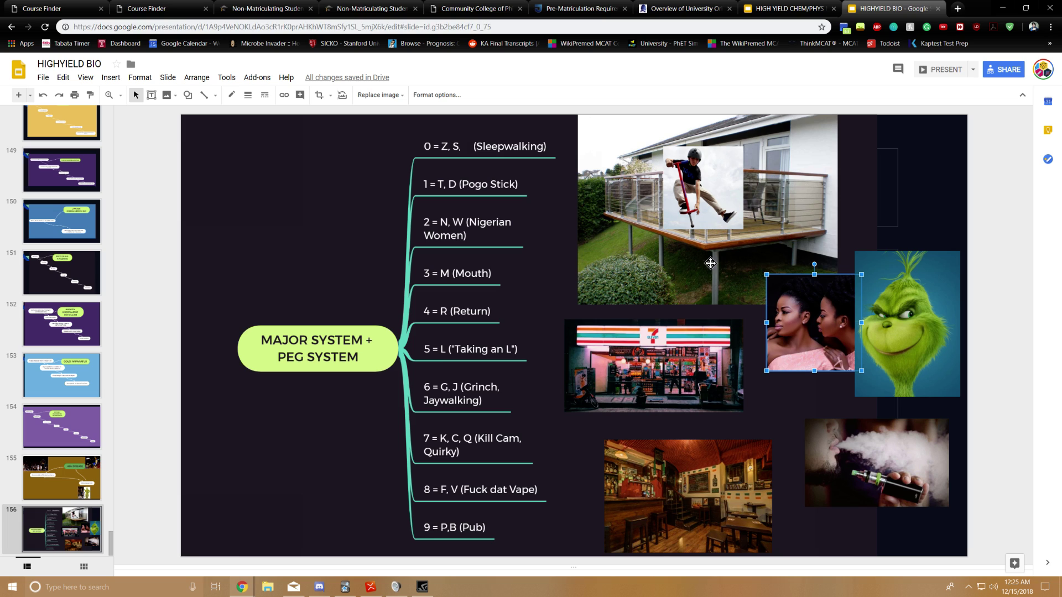
Move the Grinch photo left beside the 7-Eleven picture, leaving the two-women photo to its right
{"action": "left_click", "coordinate": [677, 375]}
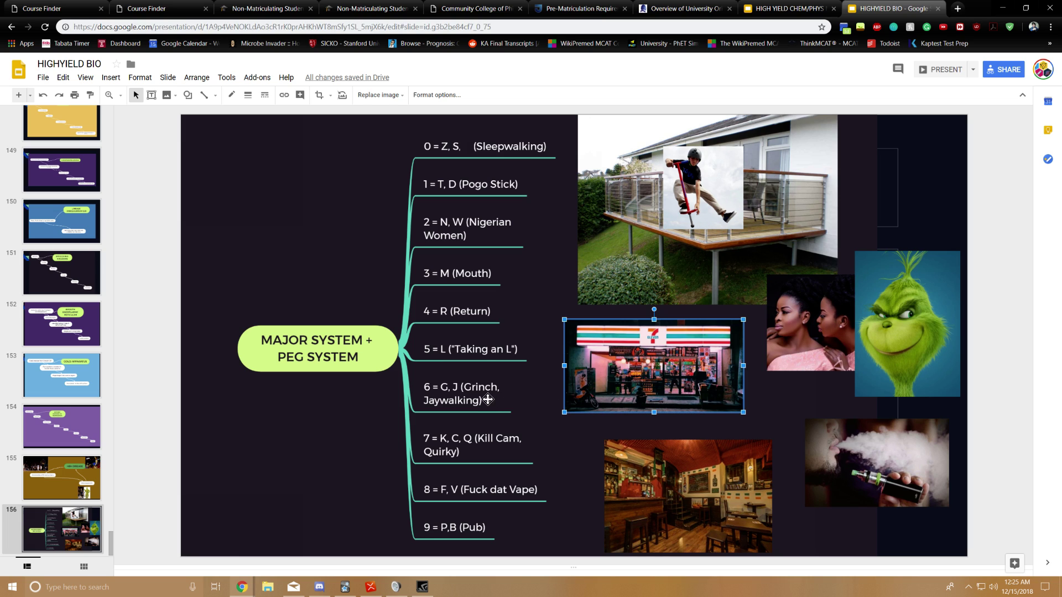
{"action": "left_click", "coordinate": [925, 355]}
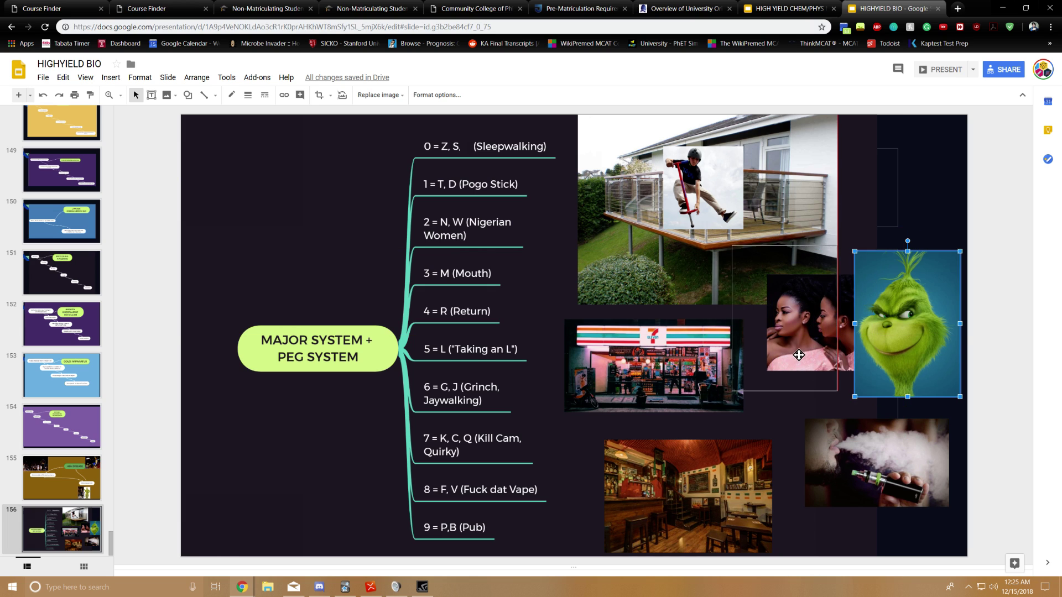
{"action": "left_click_drag", "start_coordinate": [952, 346], "coordinate": [845, 334]}
{"action": "mouse_move", "coordinate": [772, 321]}
{"action": "left_mouse_down"}
{"action": "mouse_move", "coordinate": [794, 321]}
{"action": "mouse_move", "coordinate": [776, 319]}
{"action": "mouse_move", "coordinate": [797, 339]}
{"action": "left_mouse_up"}
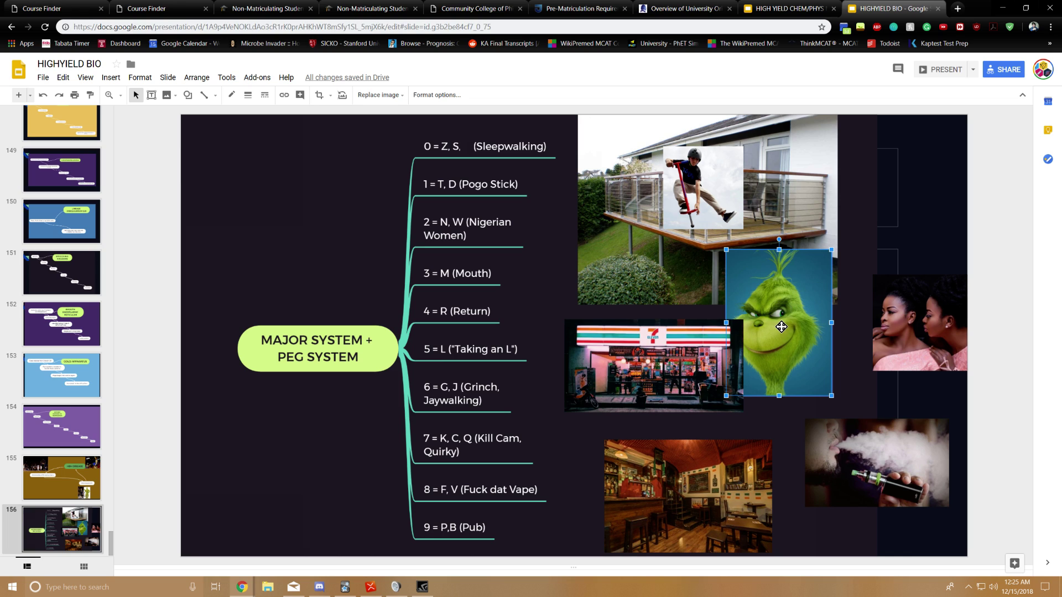
{"action": "left_click_drag", "start_coordinate": [782, 324], "coordinate": [823, 337]}
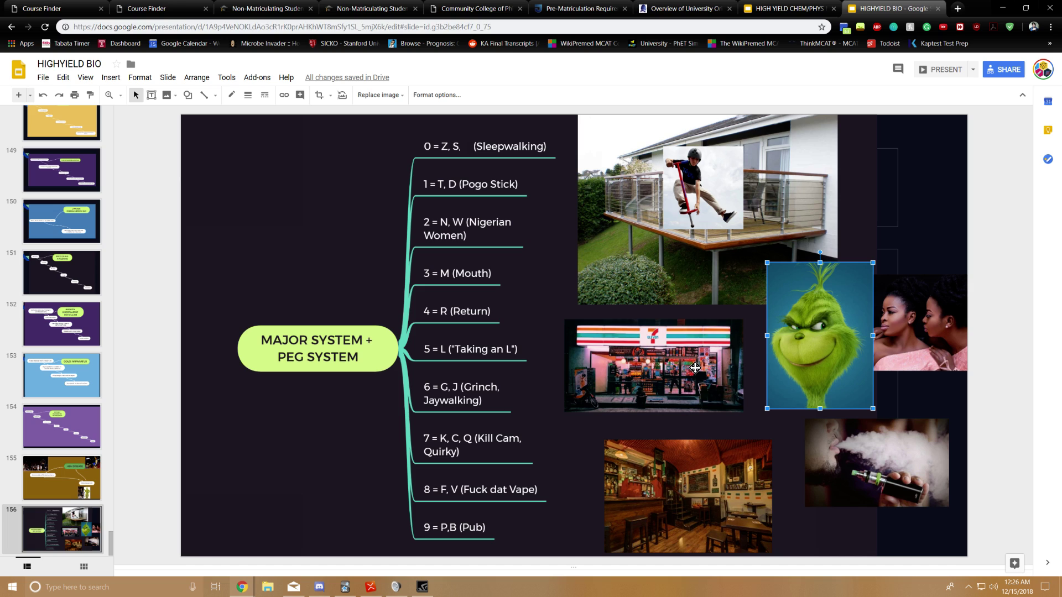
{"action": "left_click", "coordinate": [470, 458]}
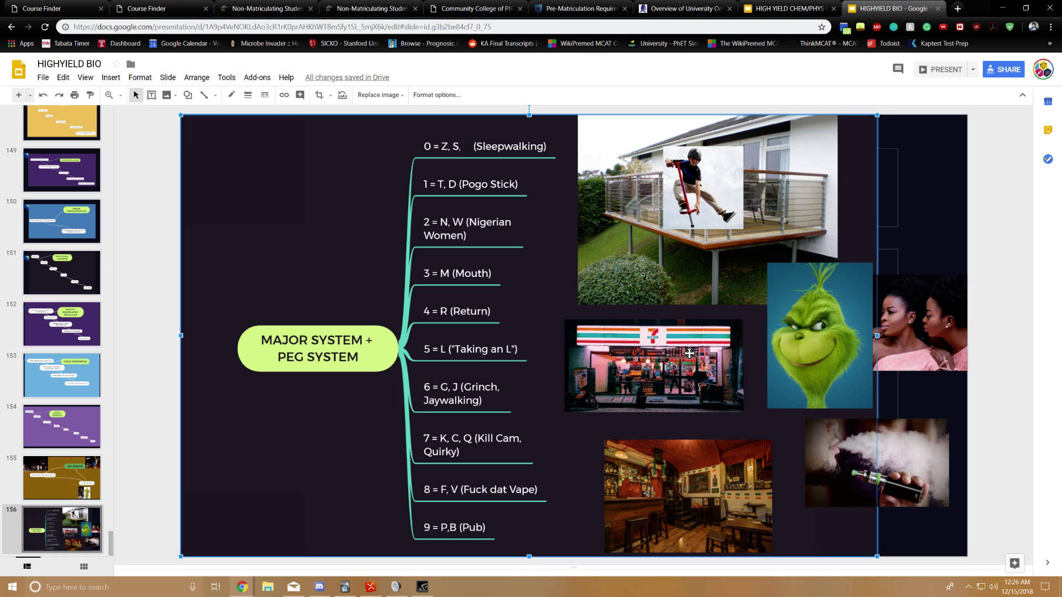
Shift the vape photo below the Grinch and set the pub photo beside the '9 = P,B (Pub)' line
{"action": "left_click", "coordinate": [689, 353]}
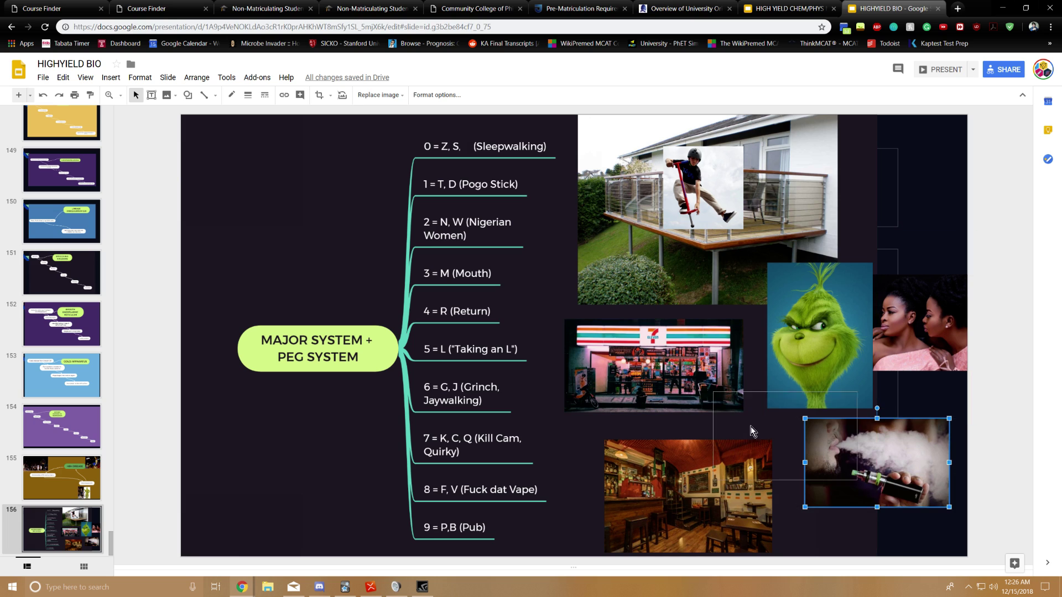
{"action": "left_click_drag", "start_coordinate": [840, 492], "coordinate": [737, 459]}
{"action": "left_click_drag", "start_coordinate": [666, 491], "coordinate": [615, 492]}
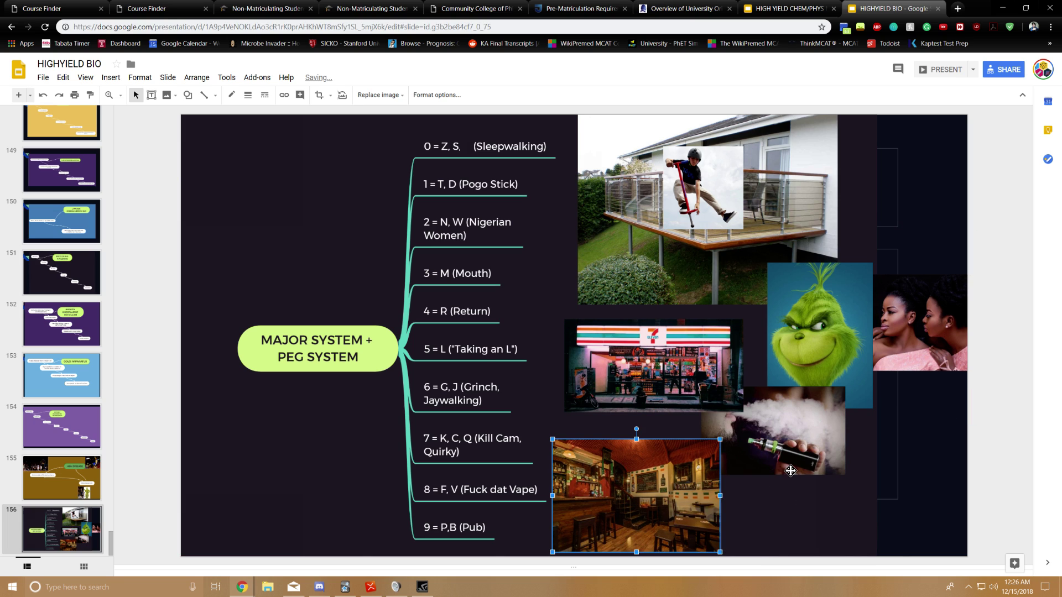
{"action": "left_click_drag", "start_coordinate": [775, 465], "coordinate": [824, 468]}
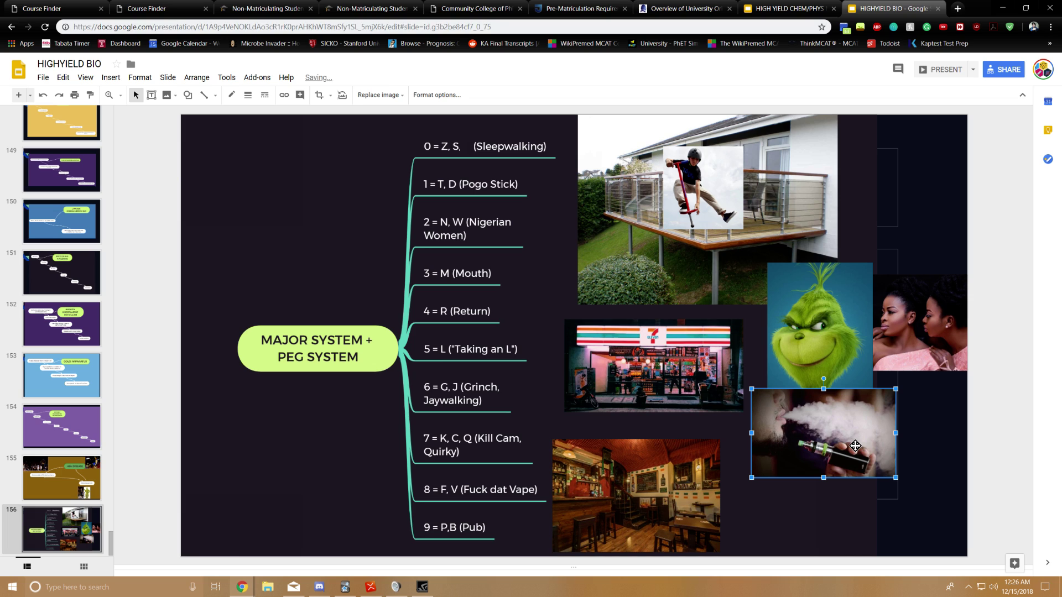
{"action": "left_click_drag", "start_coordinate": [711, 487], "coordinate": [672, 481]}
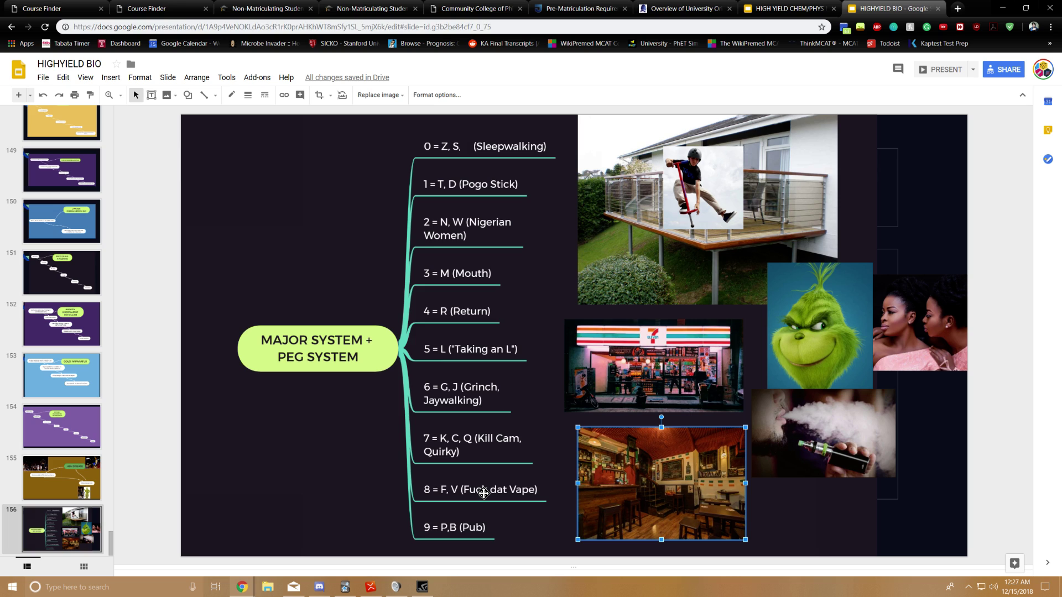
Nudge the pub photo squarely under the 7-Eleven image, undoing one misplaced move
{"action": "left_click", "coordinate": [809, 463]}
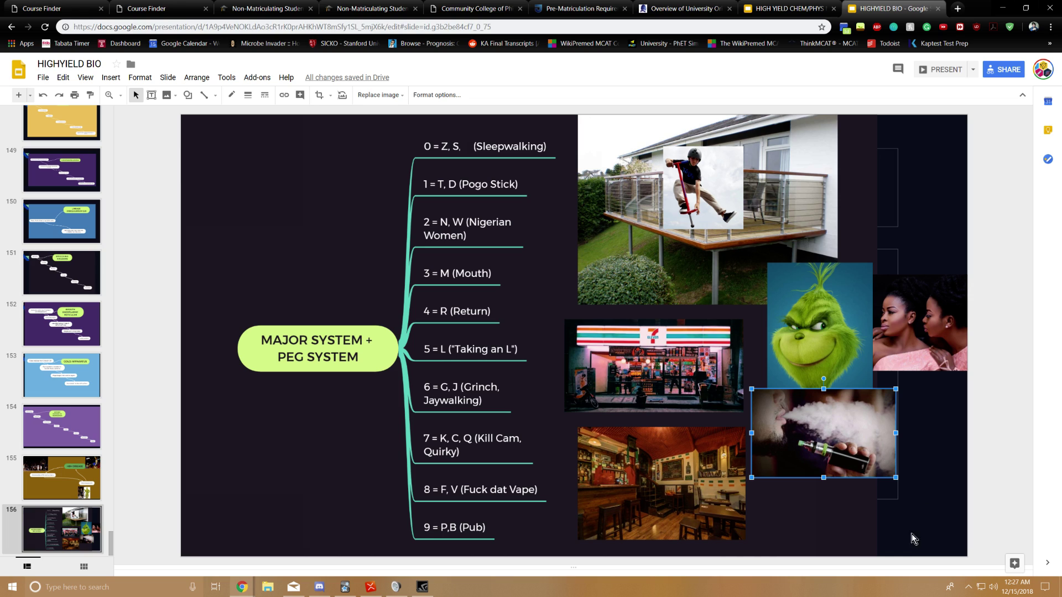
{"action": "left_click", "coordinate": [651, 498]}
{"action": "left_click_drag", "start_coordinate": [725, 541], "coordinate": [702, 536]}
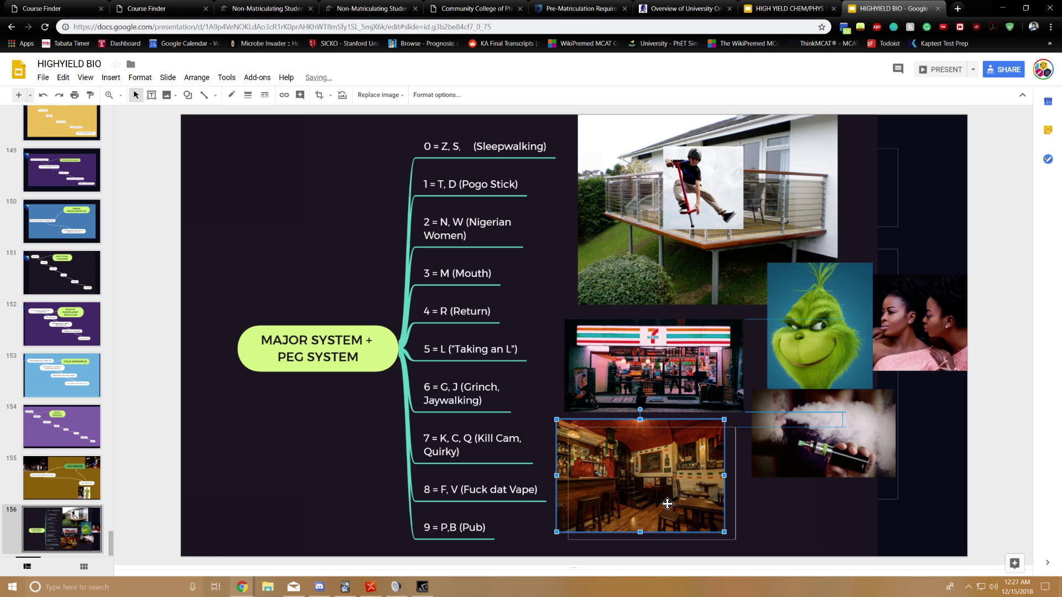
{"action": "key", "text": "ctrl+z"}
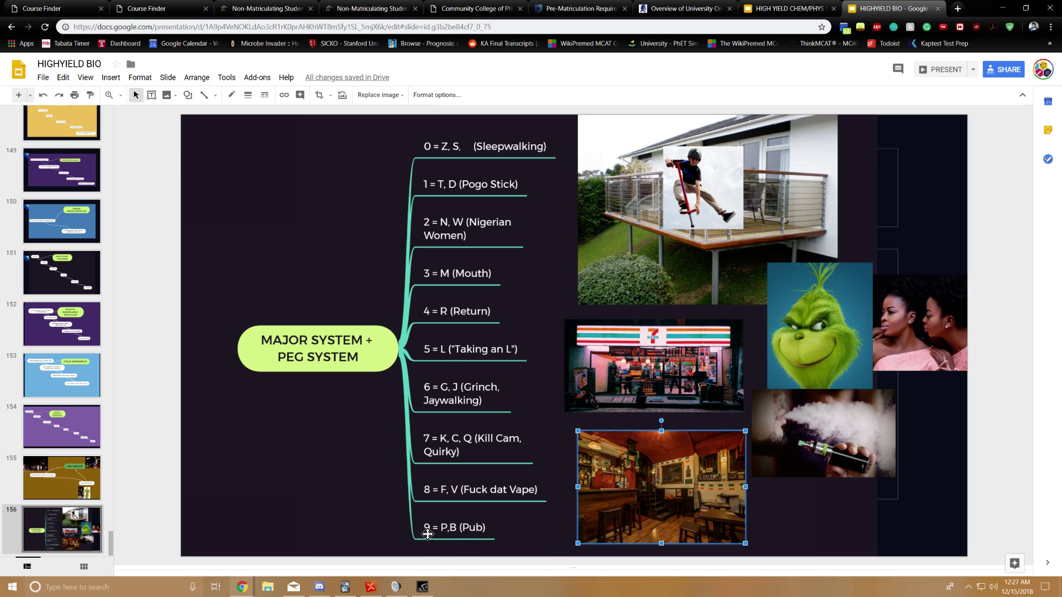
{"action": "left_click_drag", "start_coordinate": [707, 542], "coordinate": [711, 521]}
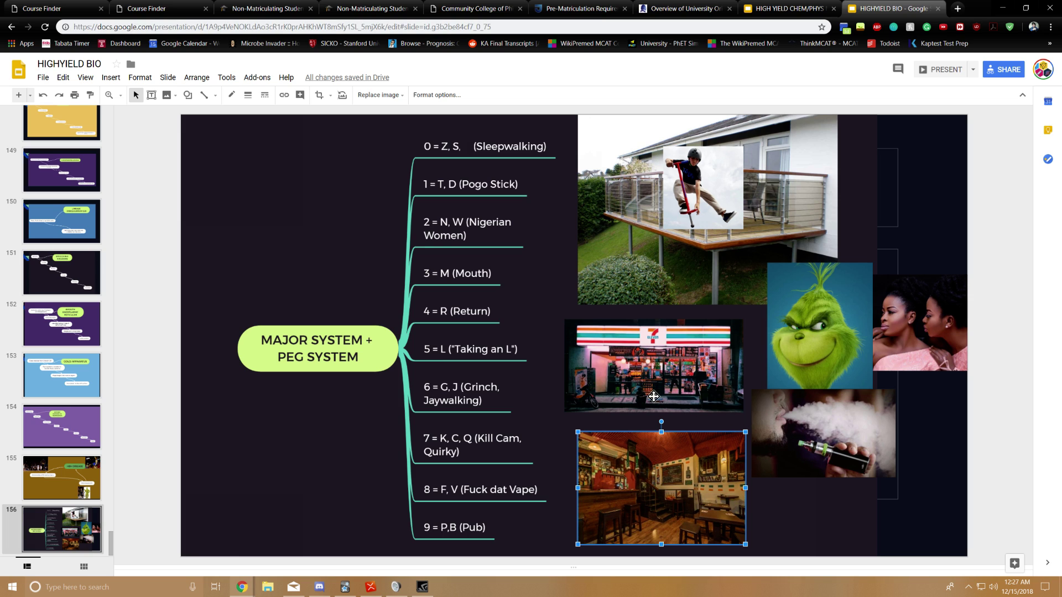
{"action": "left_click", "coordinate": [712, 271]}
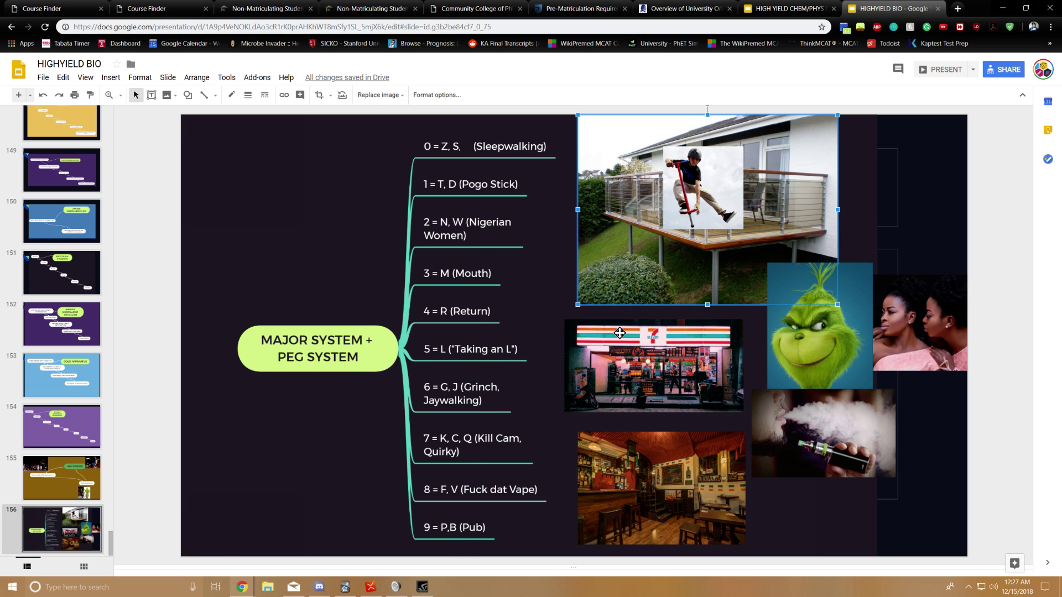
Place the two-women photo directly beneath the balcony picture, keeping the pogo-stick photo on the balcony
{"action": "left_click_drag", "start_coordinate": [818, 340], "coordinate": [800, 340]}
{"action": "left_click", "coordinate": [932, 332]}
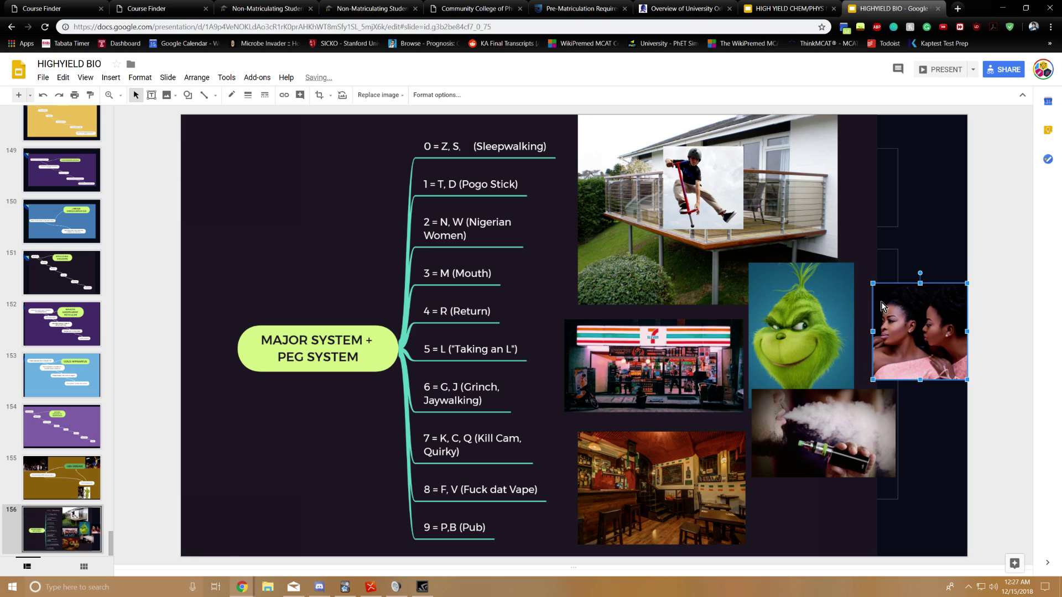
{"action": "mouse_move", "coordinate": [932, 332]}
{"action": "left_mouse_down"}
{"action": "mouse_move", "coordinate": [915, 264]}
{"action": "mouse_move", "coordinate": [924, 197]}
{"action": "left_mouse_up"}
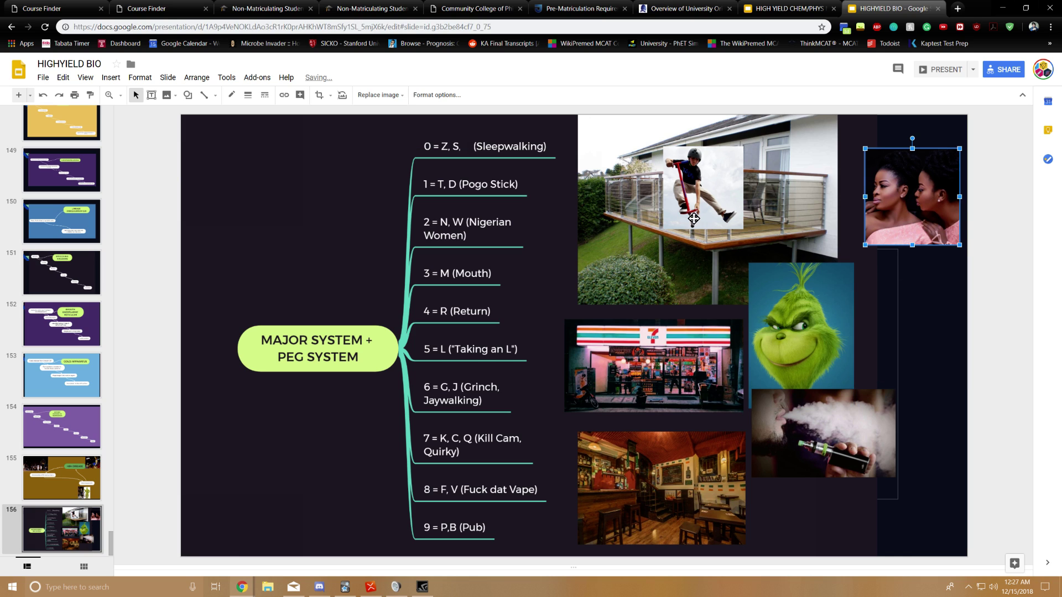
{"action": "mouse_move", "coordinate": [694, 219]}
{"action": "left_mouse_down"}
{"action": "mouse_move", "coordinate": [943, 308]}
{"action": "mouse_move", "coordinate": [926, 317]}
{"action": "left_mouse_up"}
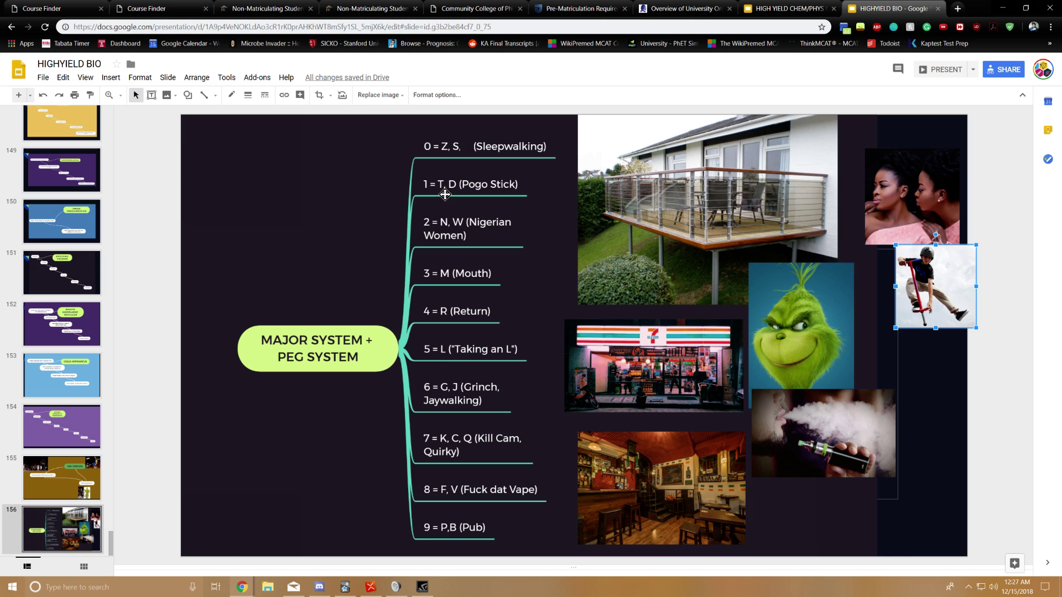
{"action": "mouse_move", "coordinate": [937, 319]}
{"action": "left_mouse_down"}
{"action": "mouse_move", "coordinate": [705, 259]}
{"action": "mouse_move", "coordinate": [709, 203]}
{"action": "left_mouse_up"}
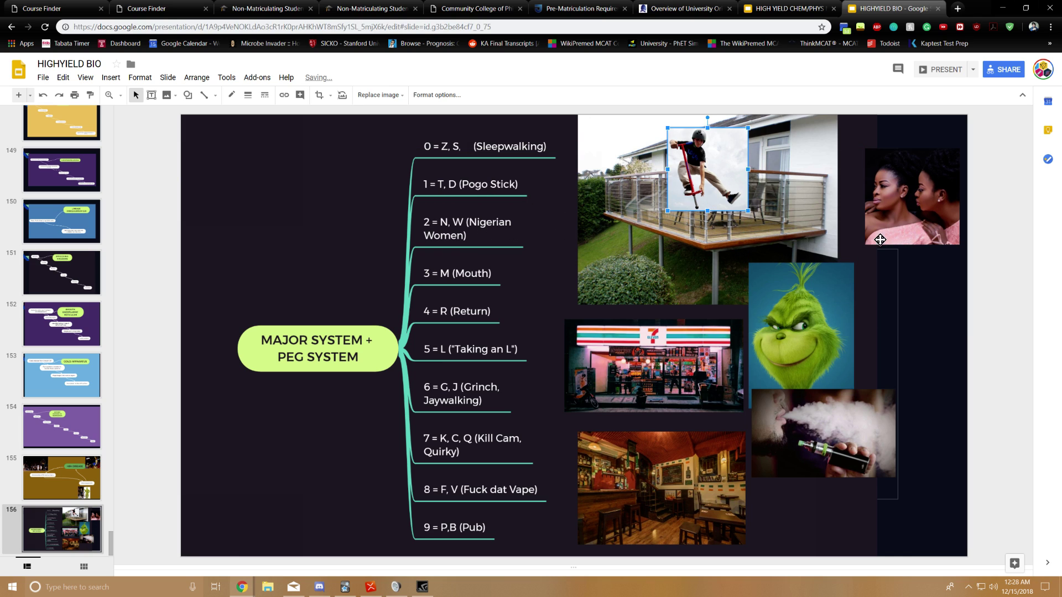
{"action": "mouse_move", "coordinate": [899, 216]}
{"action": "left_mouse_down"}
{"action": "mouse_move", "coordinate": [823, 267]}
{"action": "mouse_move", "coordinate": [788, 332]}
{"action": "mouse_move", "coordinate": [899, 365]}
{"action": "left_mouse_up"}
{"action": "left_click_drag", "start_coordinate": [791, 332], "coordinate": [792, 293]}
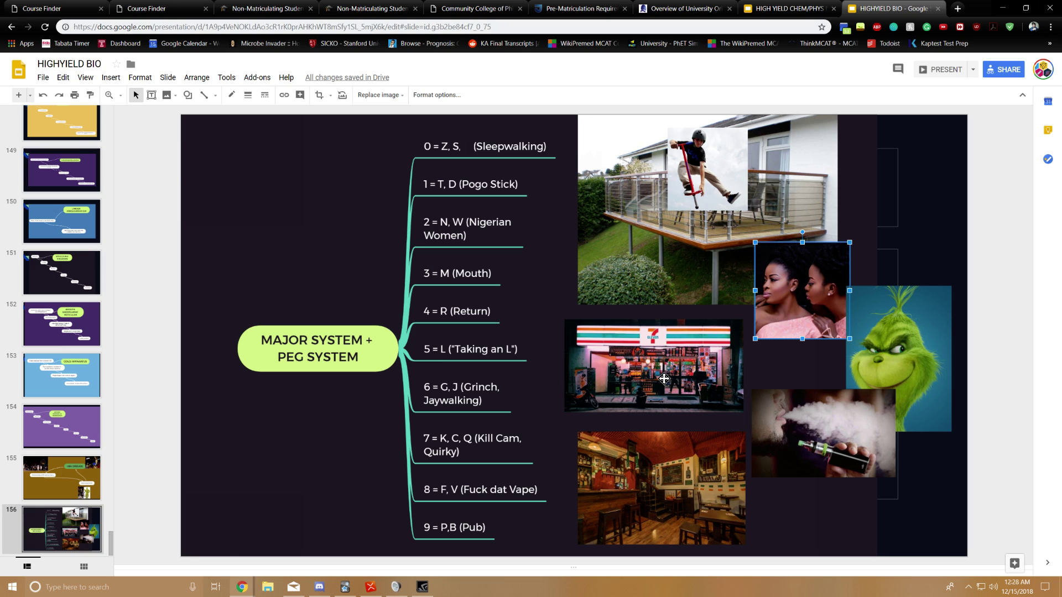
Lift the vape photo slightly and slide the Grinch photo flush against the two-women photo's right side
{"action": "left_click_drag", "start_coordinate": [908, 378], "coordinate": [718, 390]}
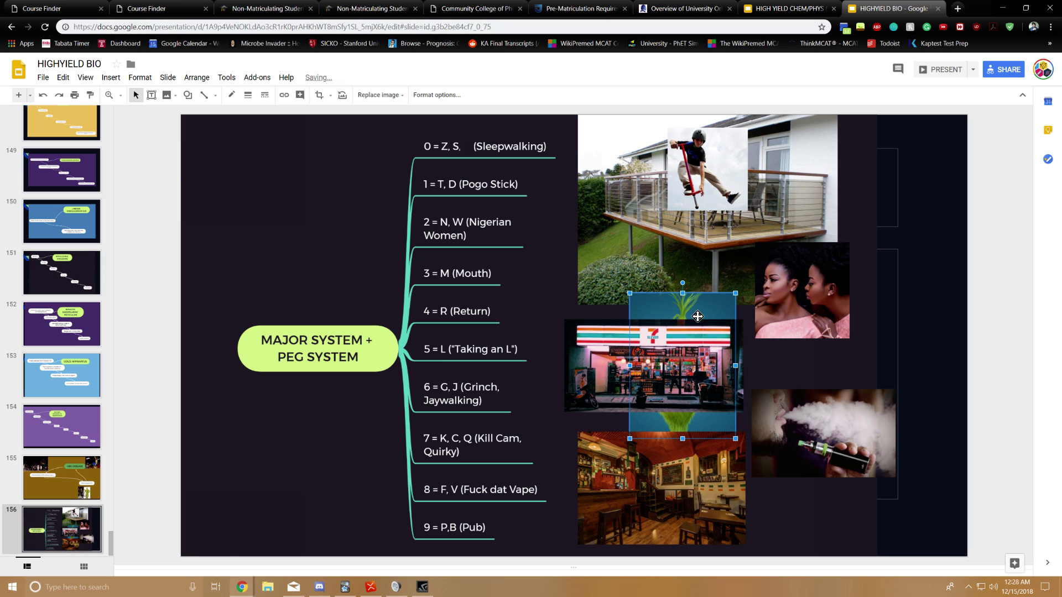
{"action": "left_click_drag", "start_coordinate": [697, 316], "coordinate": [959, 290]}
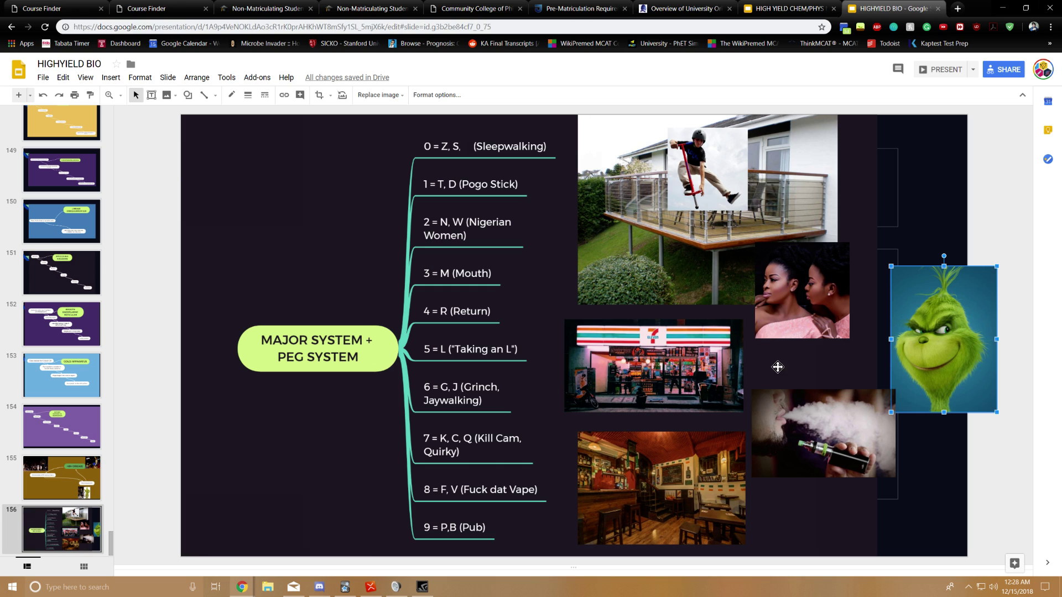
{"action": "left_click_drag", "start_coordinate": [810, 453], "coordinate": [812, 442]}
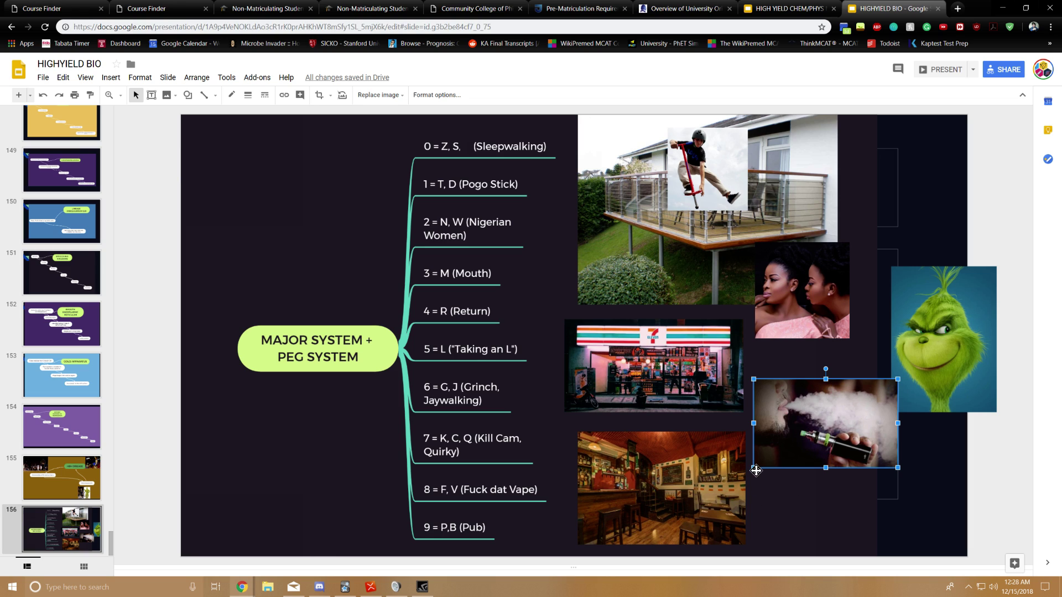
{"action": "left_click", "coordinate": [677, 500]}
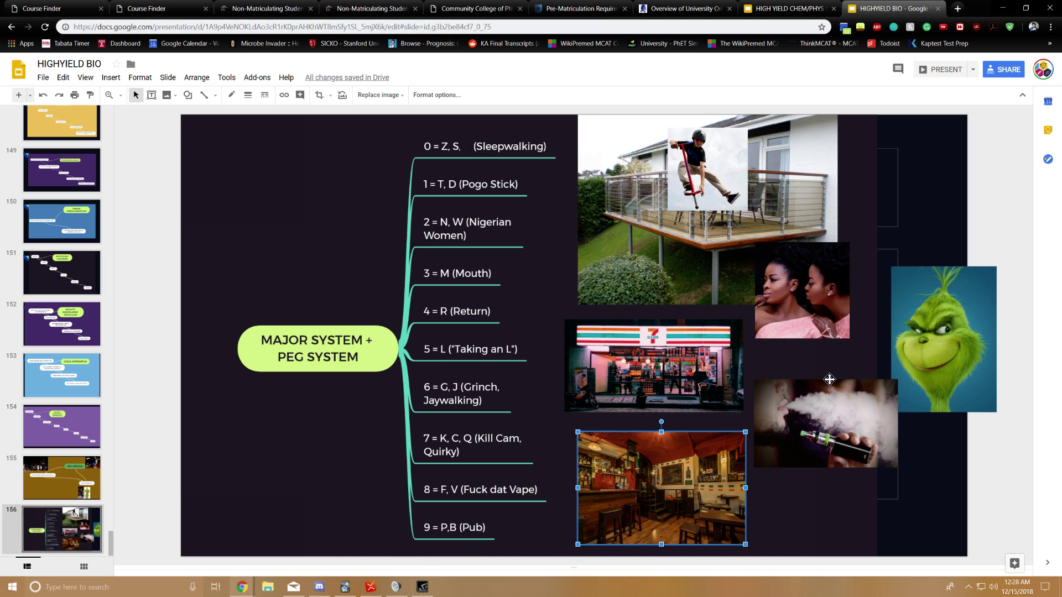
{"action": "left_click_drag", "start_coordinate": [940, 359], "coordinate": [906, 353]}
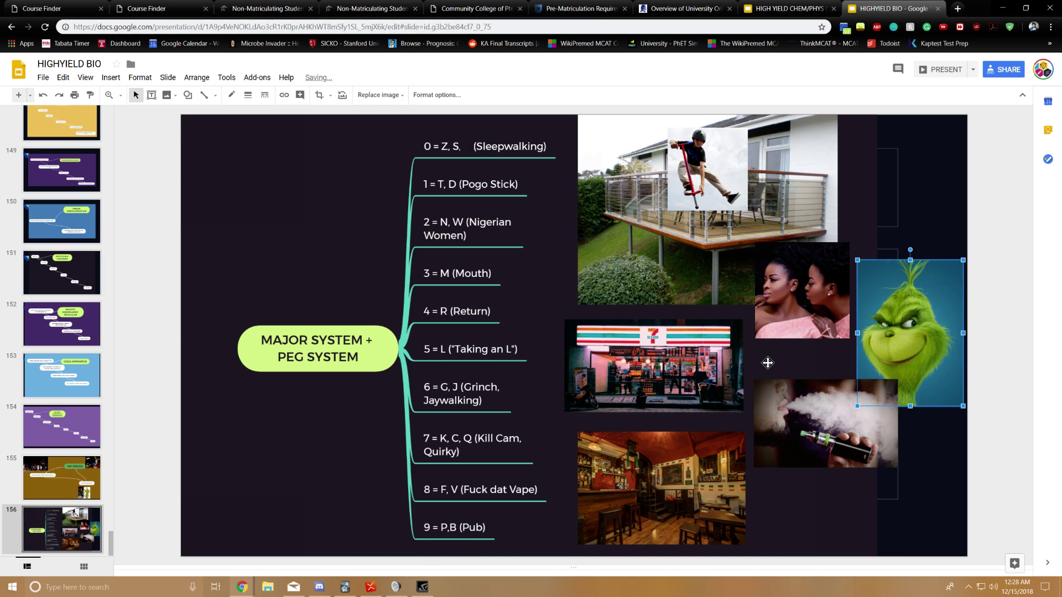